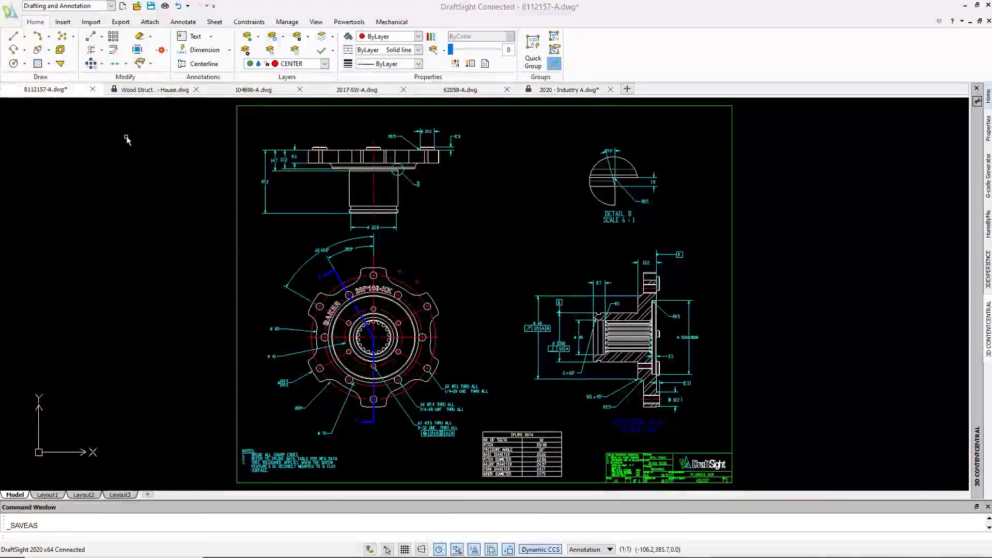
Save the 8112157-A drawing as a new file with the R12 Drawing (*.dwg) type.
left_click(10, 5)
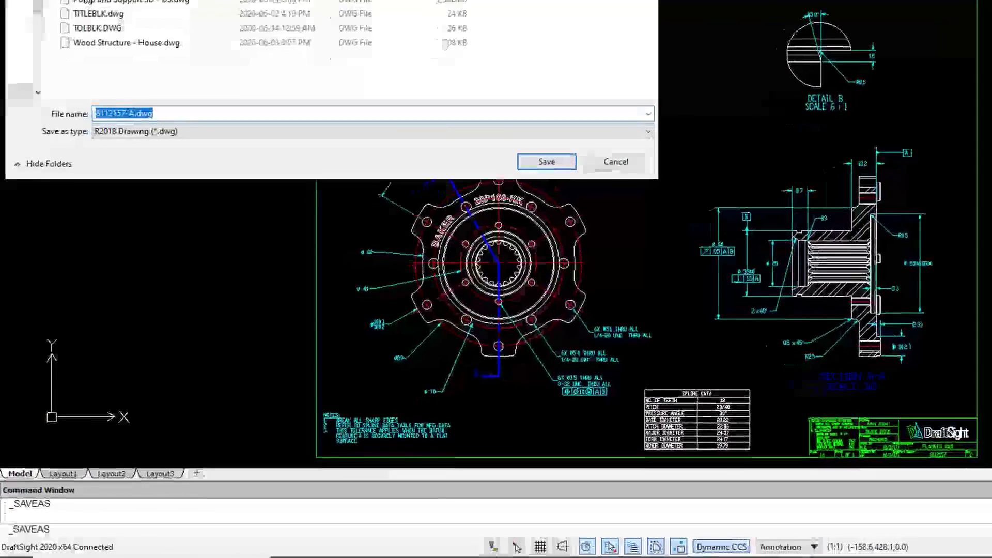
left_click(210, 124)
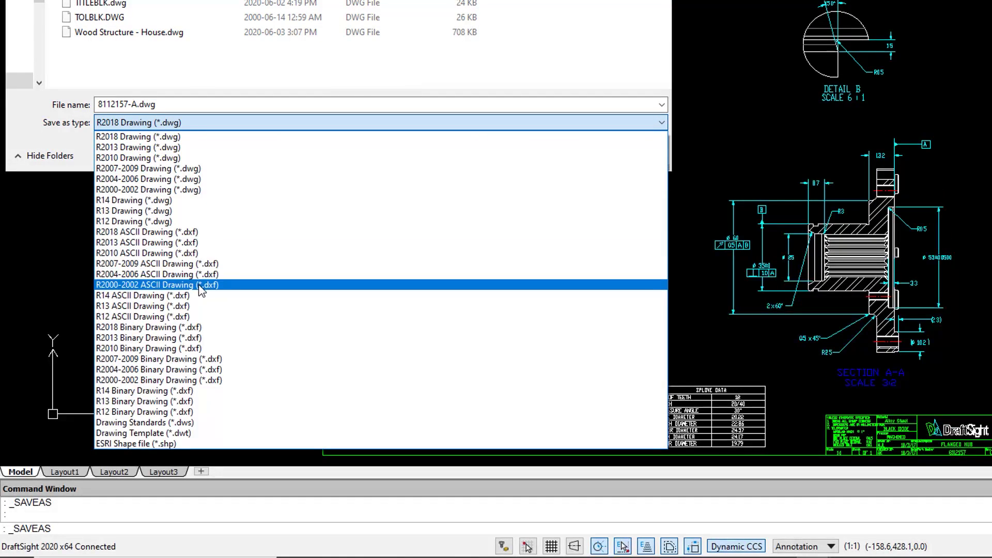
left_click(201, 221)
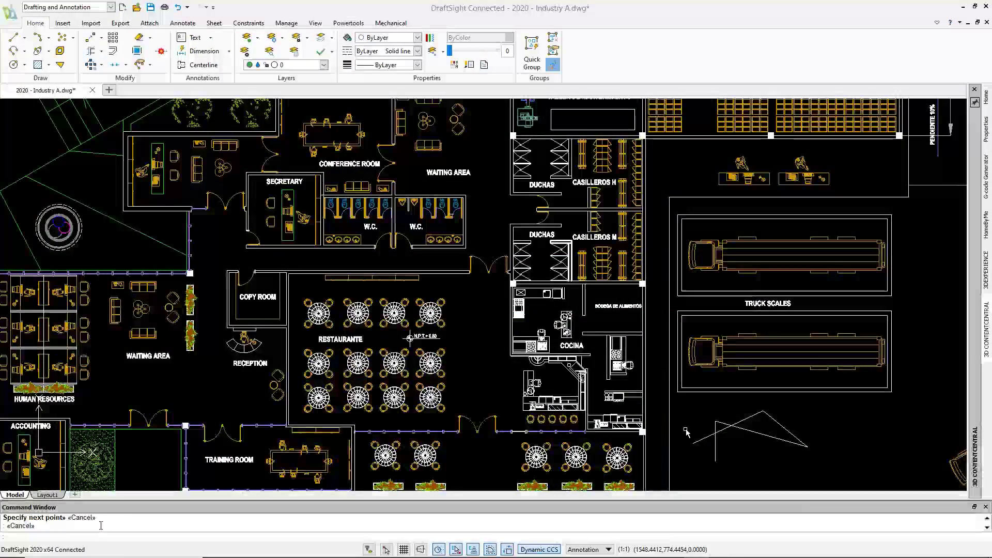
Erase the four triangle lines at lower right using ER and a crossing window.
type("ER")
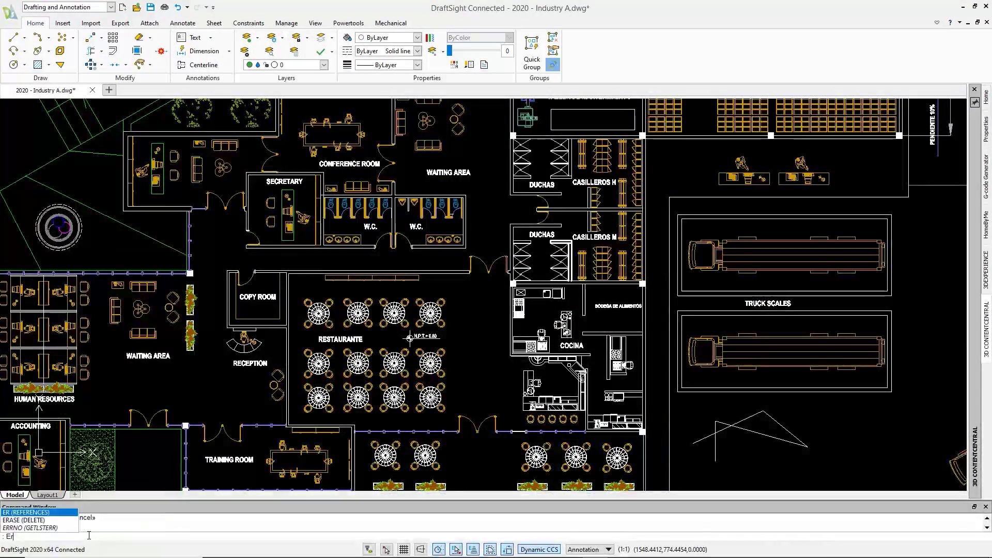
left_click(23, 520)
left_click(822, 463)
left_click(698, 410)
key("Return")
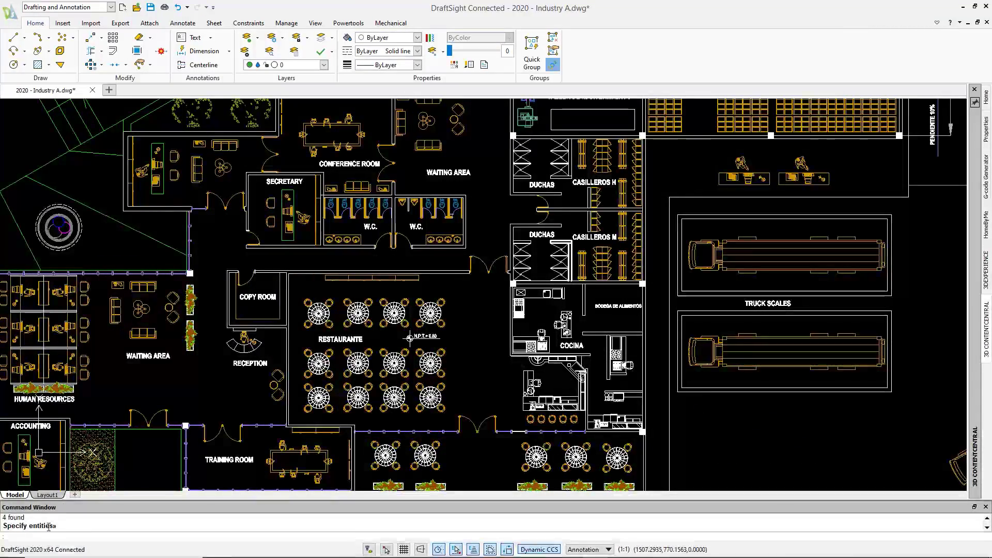
Open the PU Clean dialog and close it without purging, then run the object snap mode setting.
type("PU")
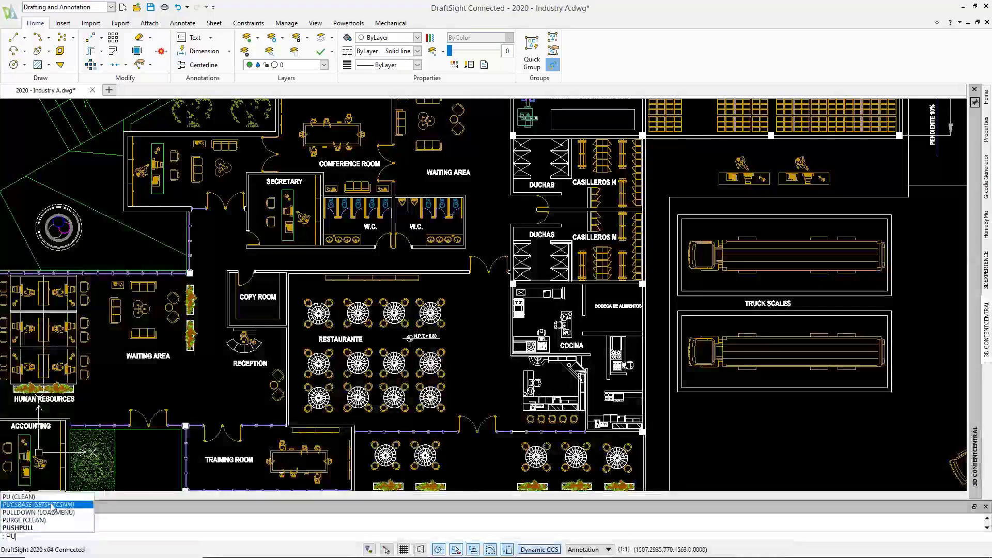
key("Return")
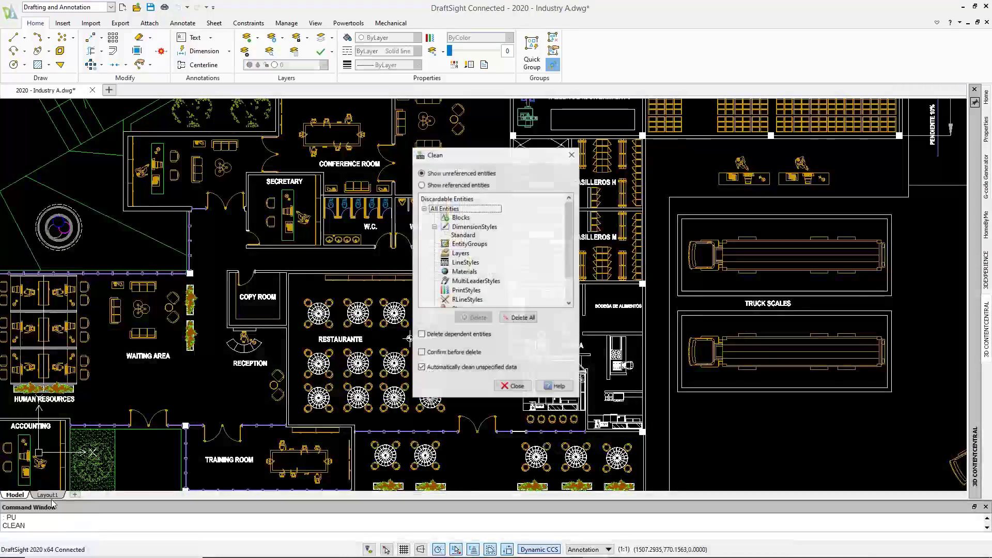
left_click(513, 387)
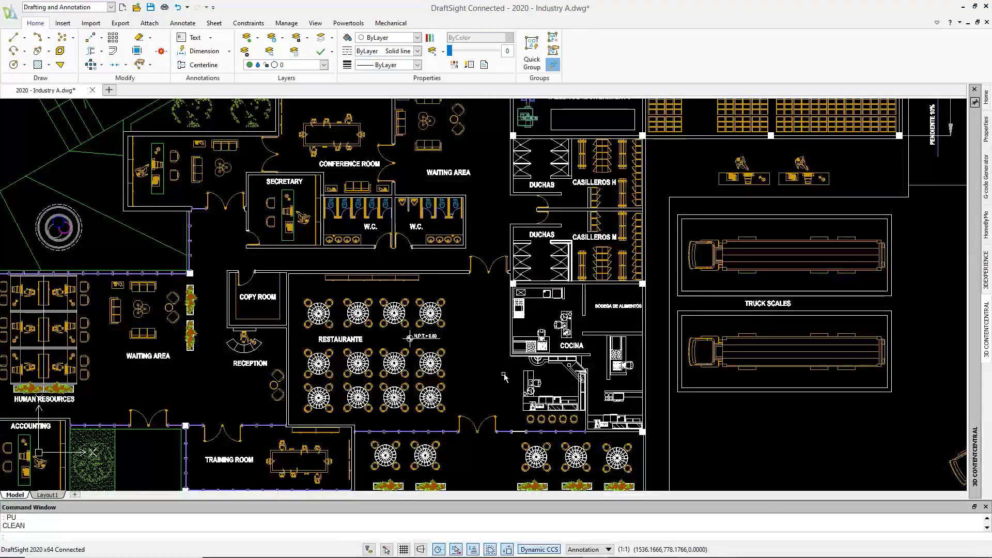
type("OSMODE")
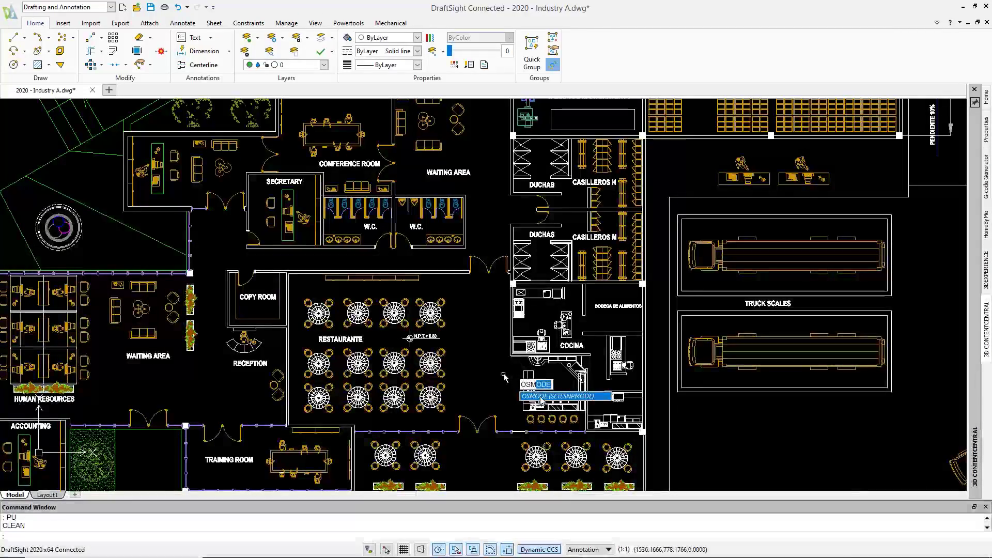
key("Return")
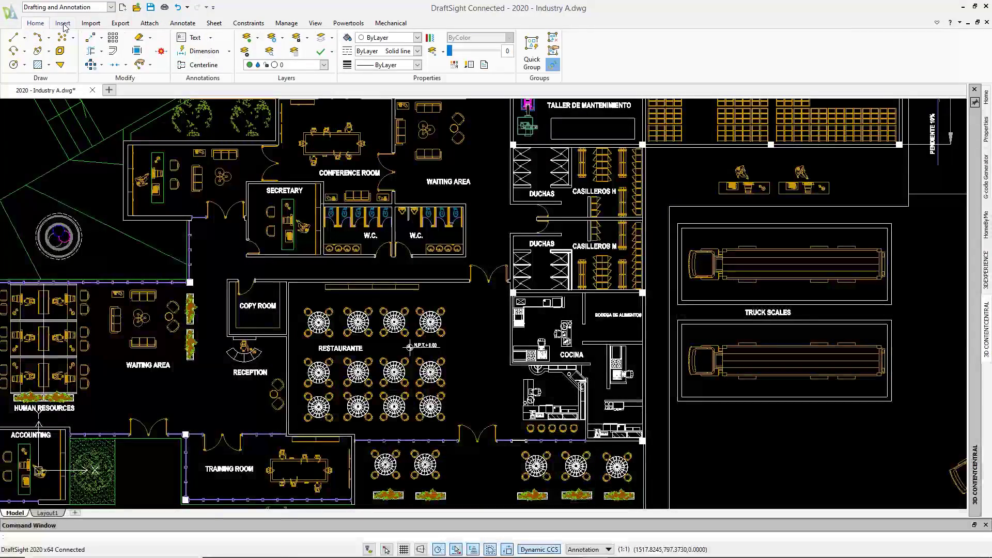
Browse the Import, Export, Powertools and View ribbon tabs, then return to Home.
left_click(87, 24)
left_click(119, 23)
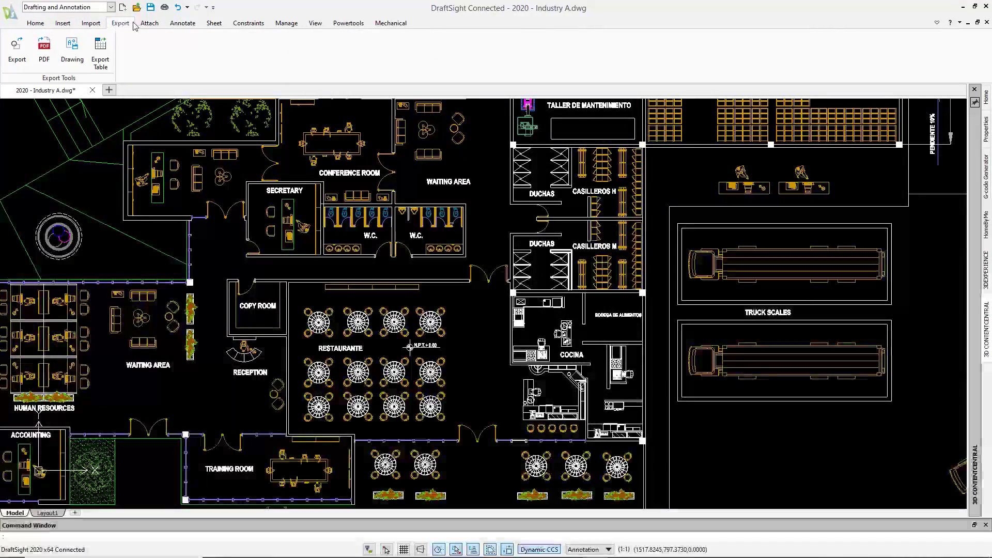
left_click(345, 23)
left_click(313, 24)
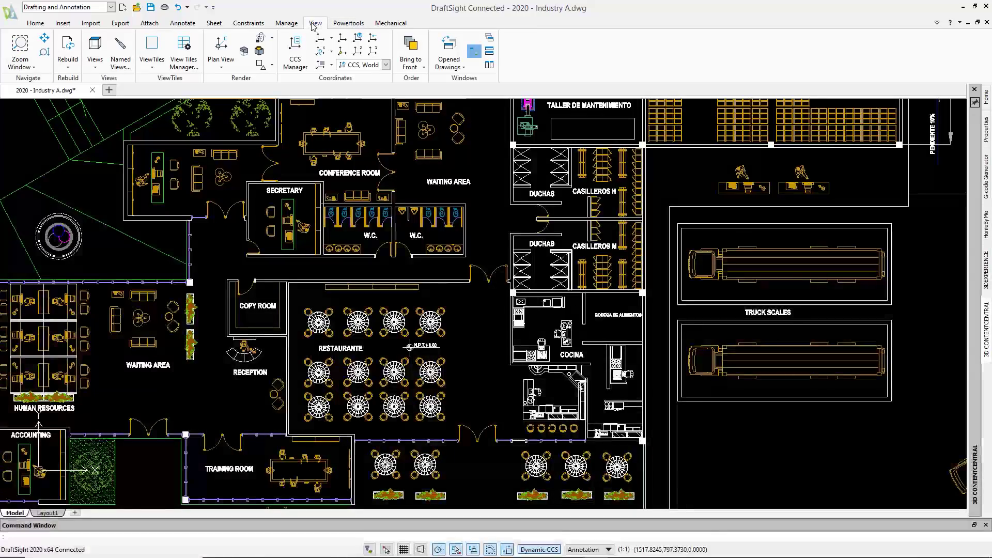
left_click(45, 23)
Switch to the Classic workspace, rearrange a toolbar along its row, and browse the dimensioning commands.
left_click(110, 9)
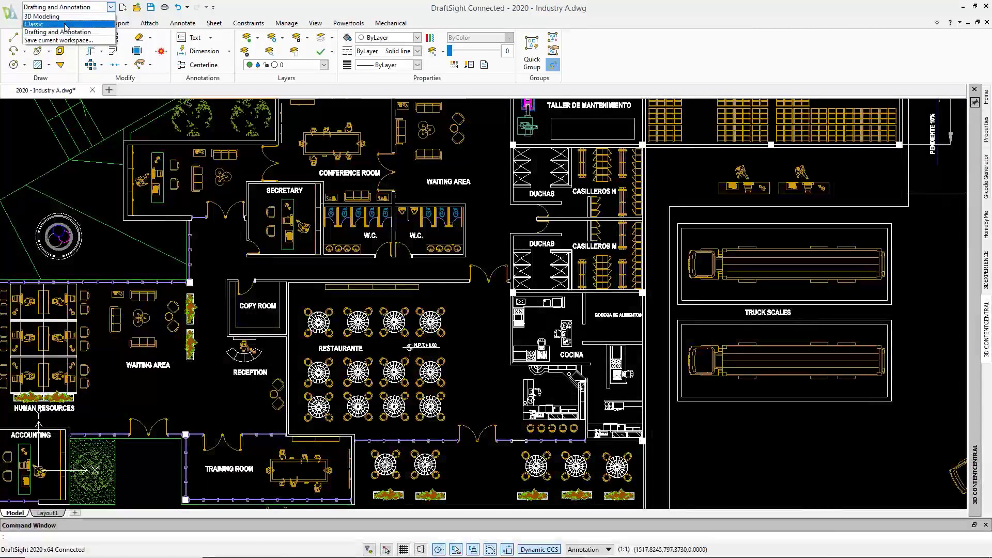
left_click(68, 27)
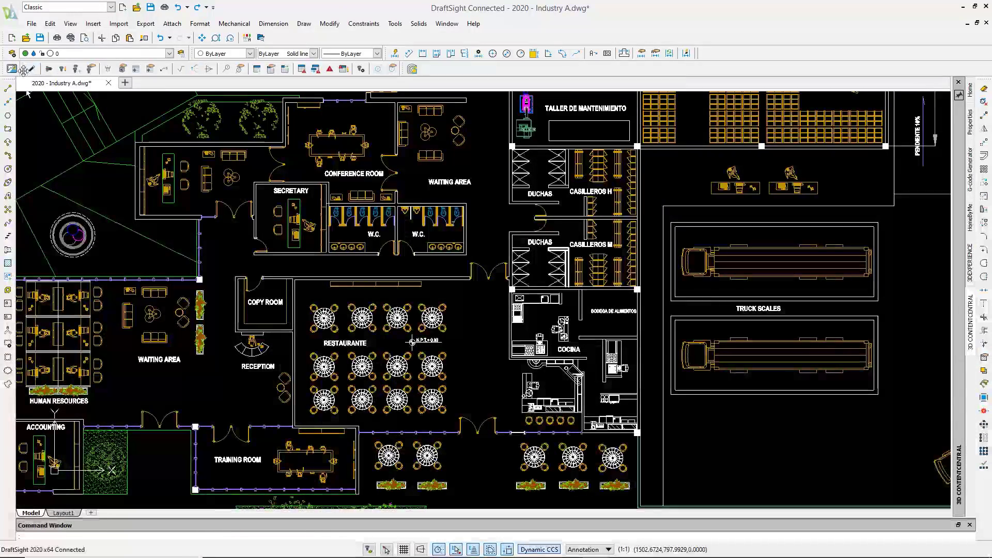
left_click_drag(24, 70, 428, 72)
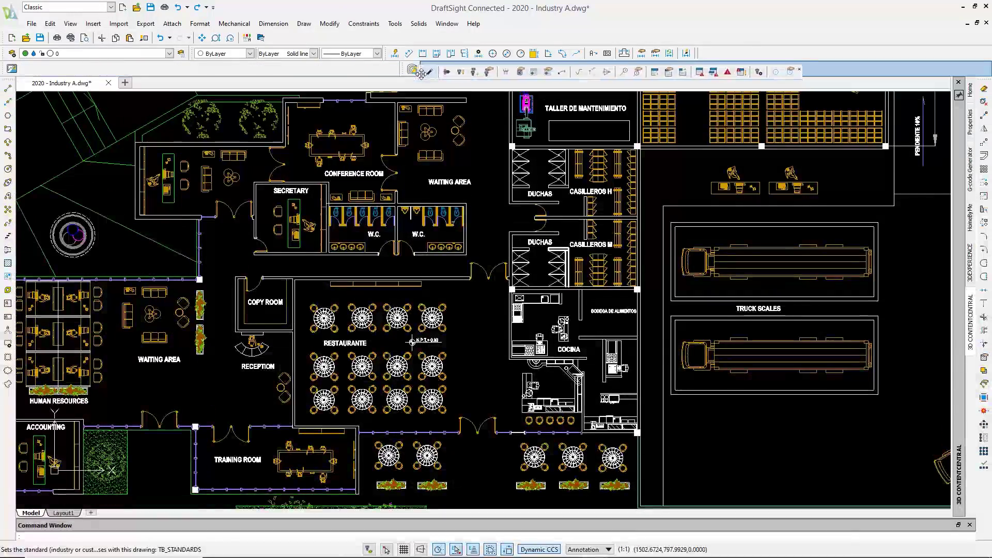
left_click(110, 24)
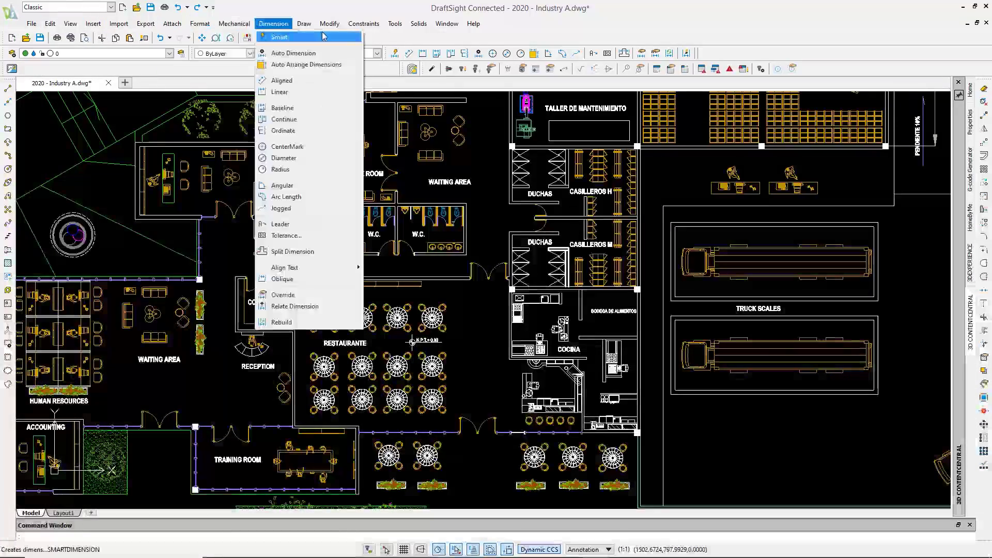
mouse_move(394, 24)
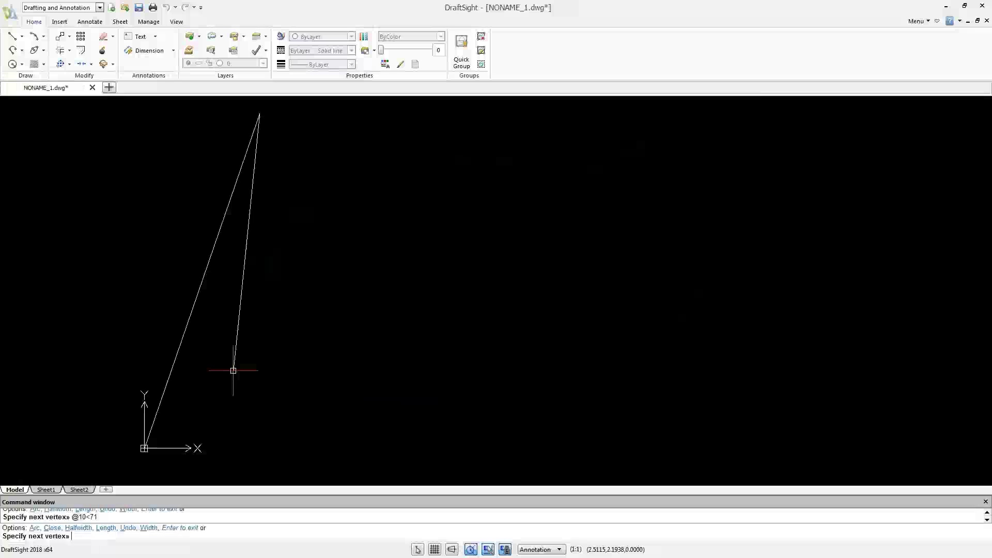
type("@12<5")
key("Return")
scroll(358, 372, "down", 2)
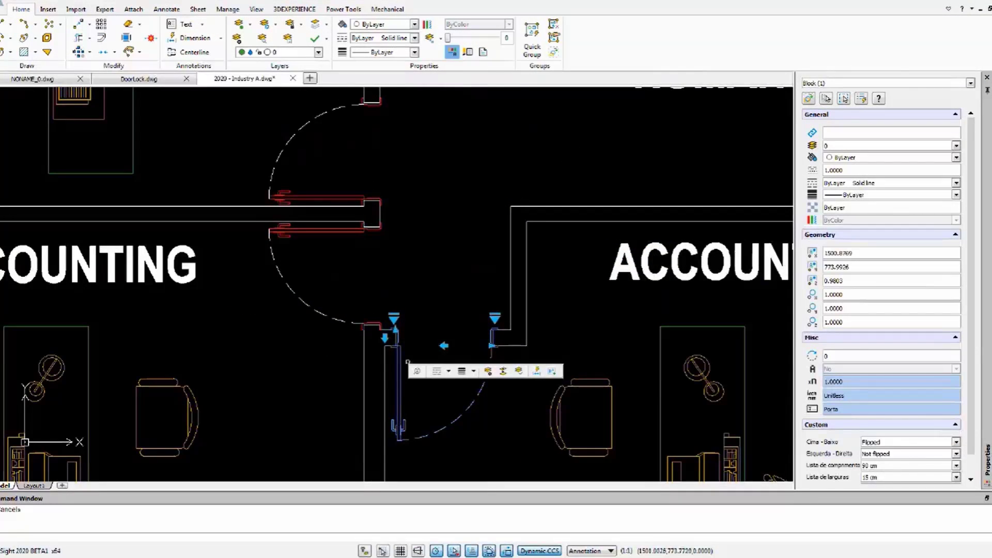
Set the Accounting door block to 20 cm width and 1 metro length from its lookup lists.
left_click(394, 319)
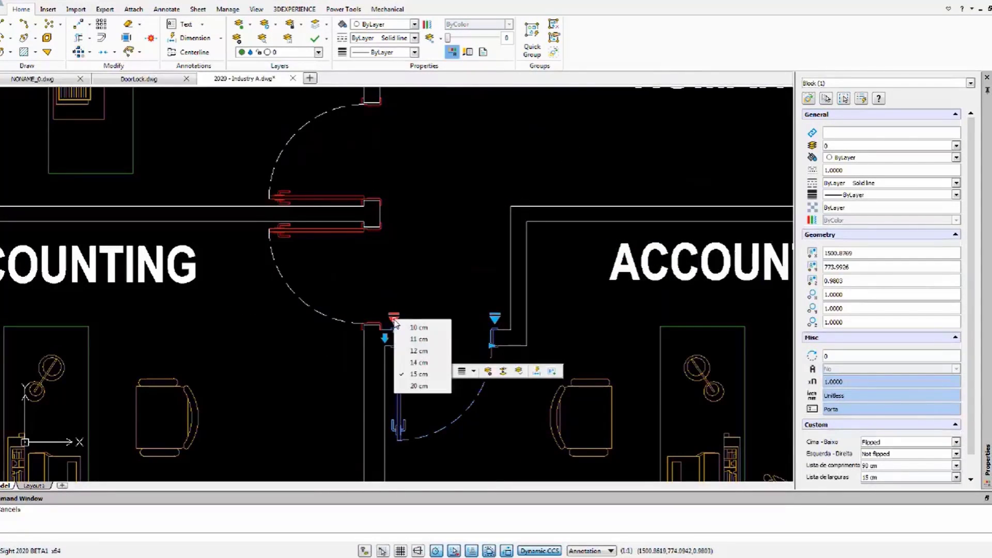
left_click(426, 388)
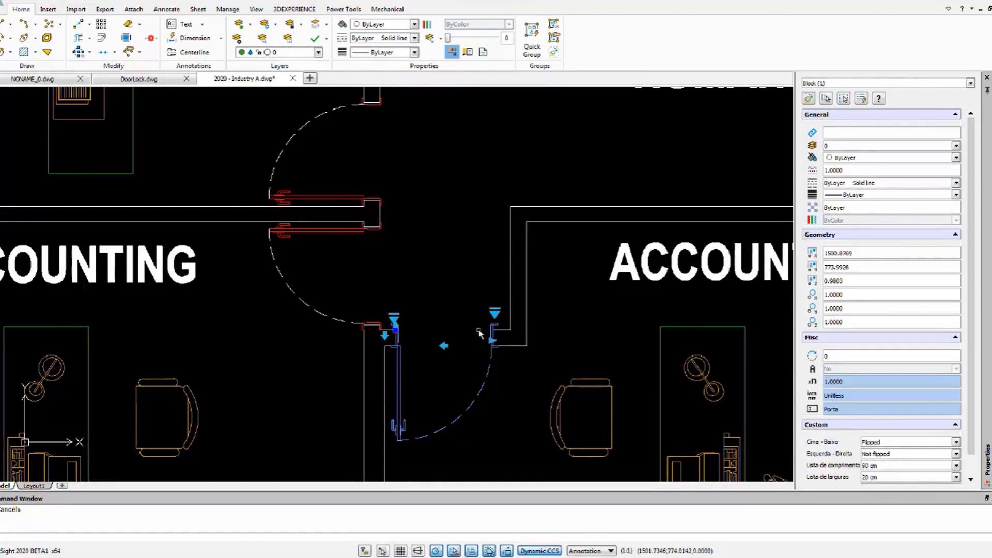
left_click(494, 313)
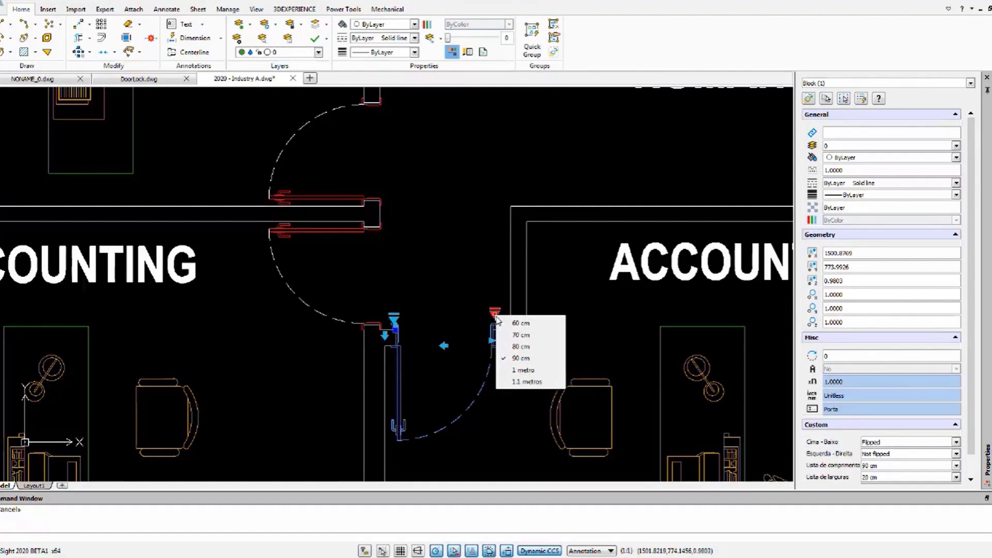
left_click(526, 370)
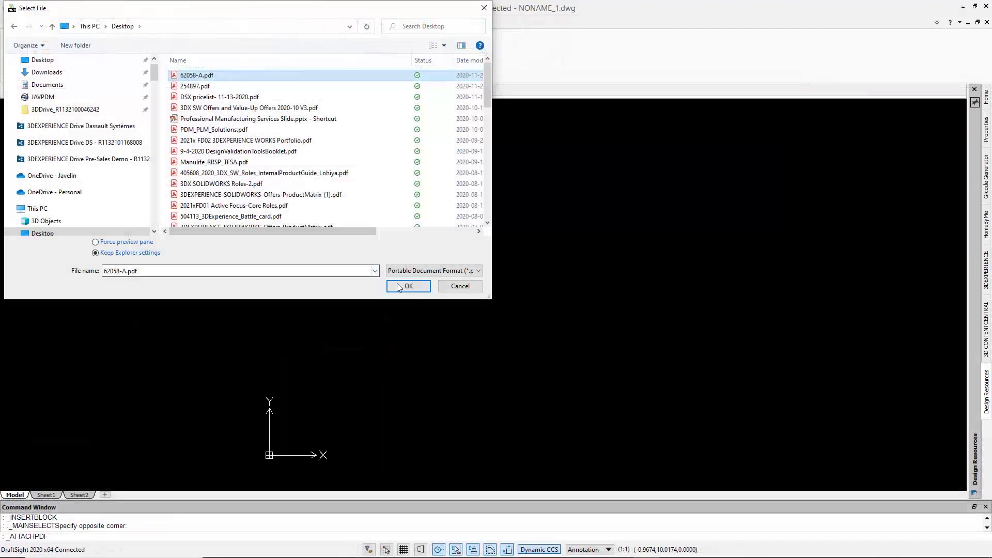
Attach 62058-A.pdf as an underlay and hide its title block and DIMENSION layers.
left_click(399, 286)
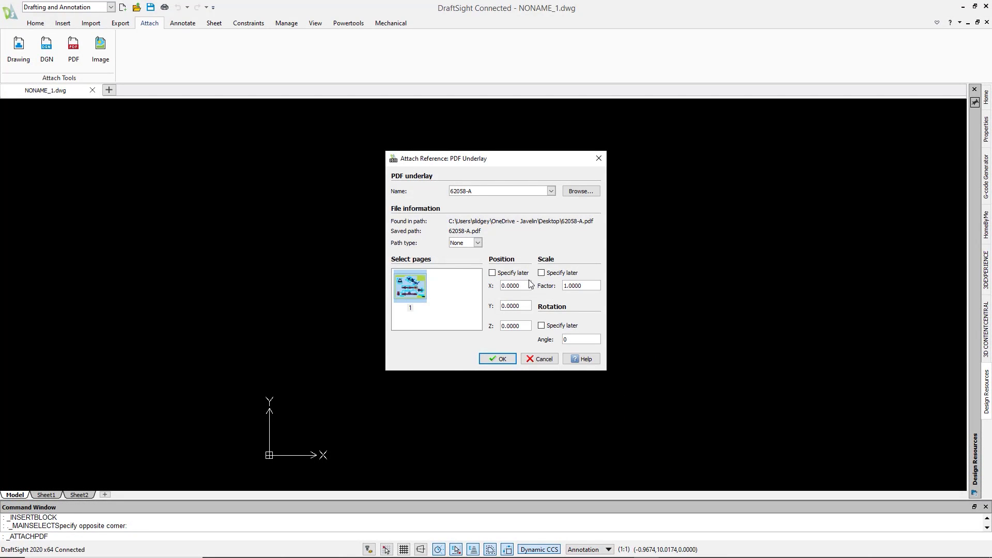
left_click(496, 358)
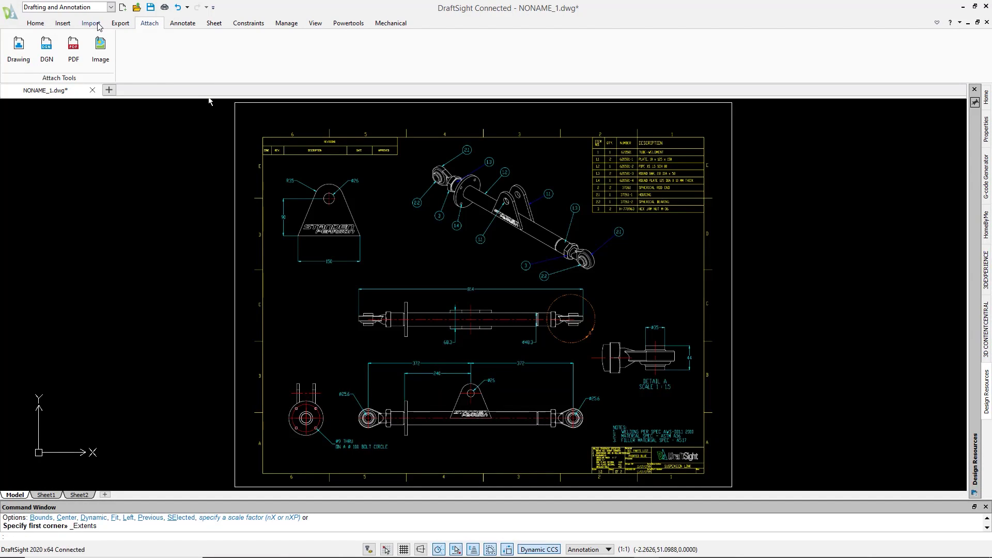
left_click(59, 24)
left_click(173, 66)
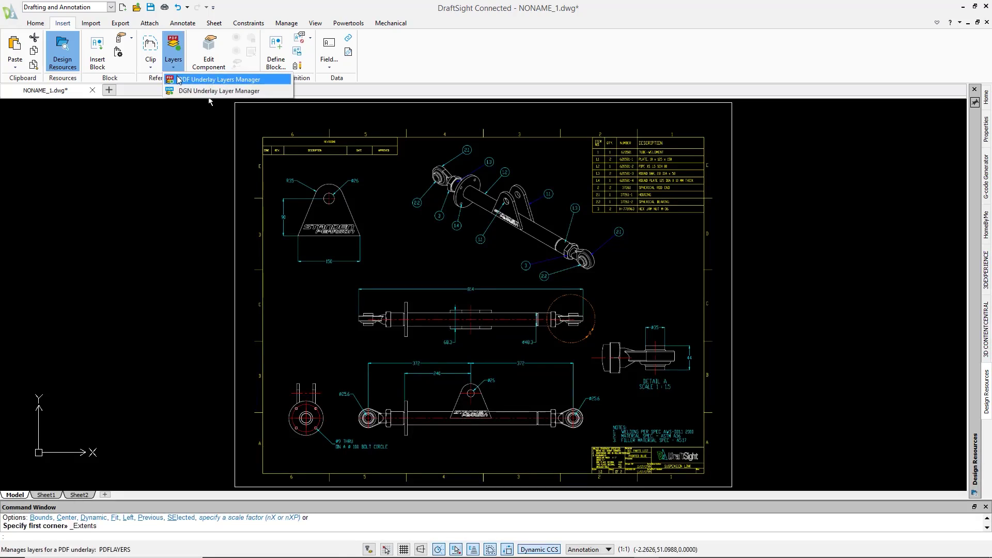
left_click(197, 76)
left_click(429, 209)
left_click(429, 216)
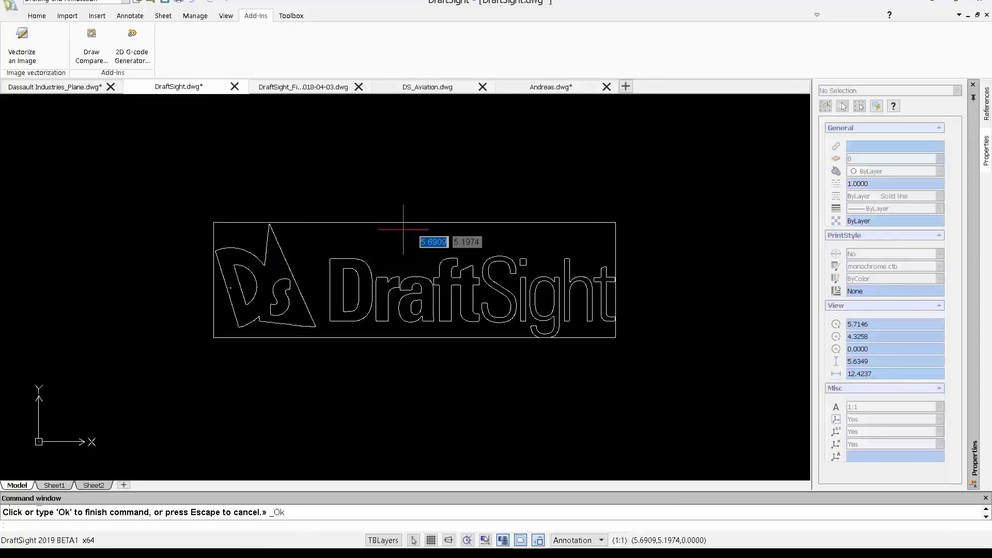
Confirm vectorizing the DraftSight logo and place its image frame below the outline.
left_click(427, 239)
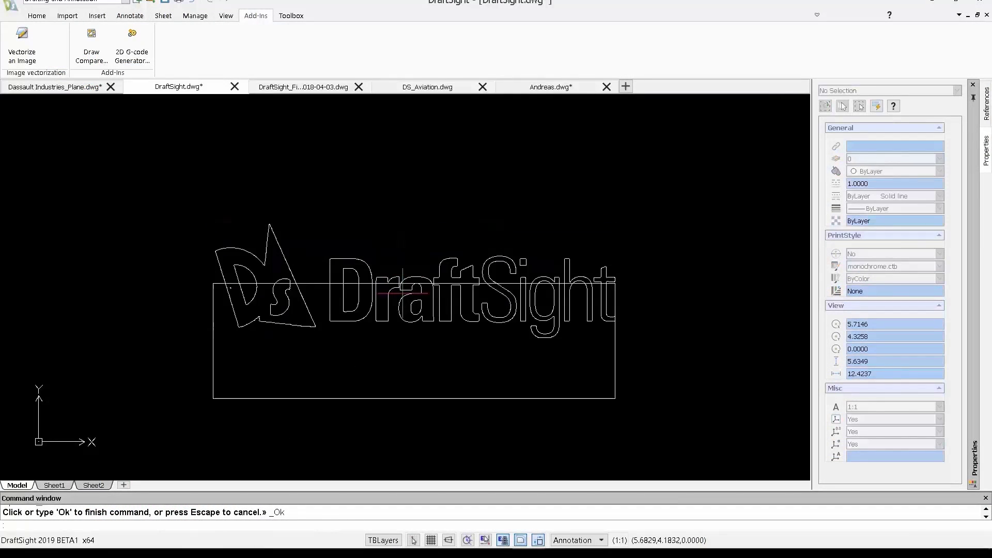
left_click(406, 362)
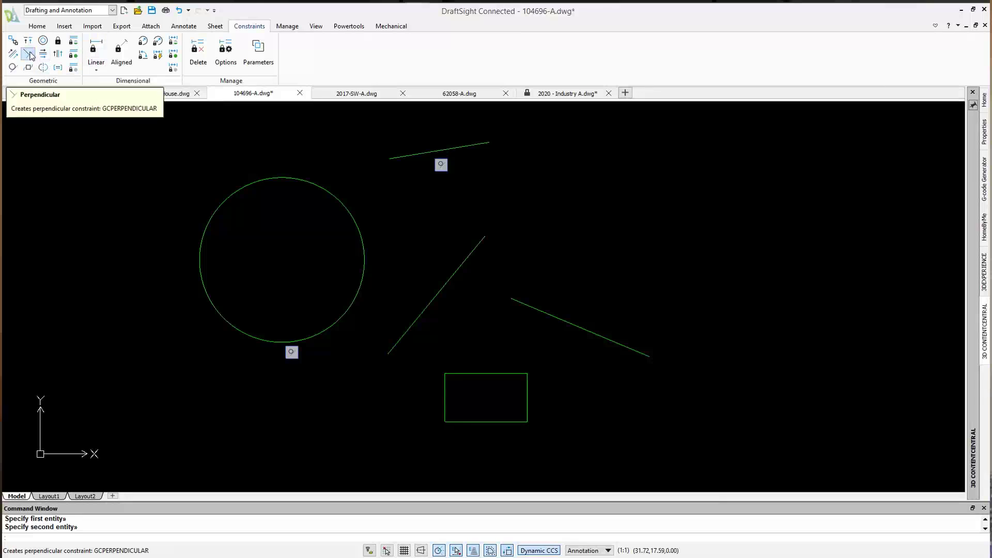
Make the diagonal line perpendicular to the top line and join their endpoints with a coincident constraint.
left_click(45, 60)
left_click(481, 247)
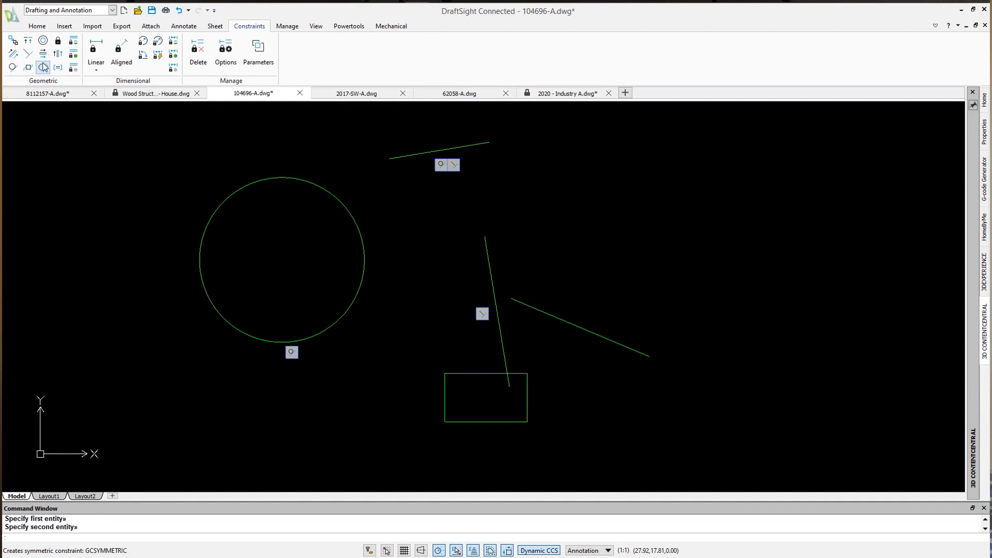
left_click(13, 40)
left_click(490, 142)
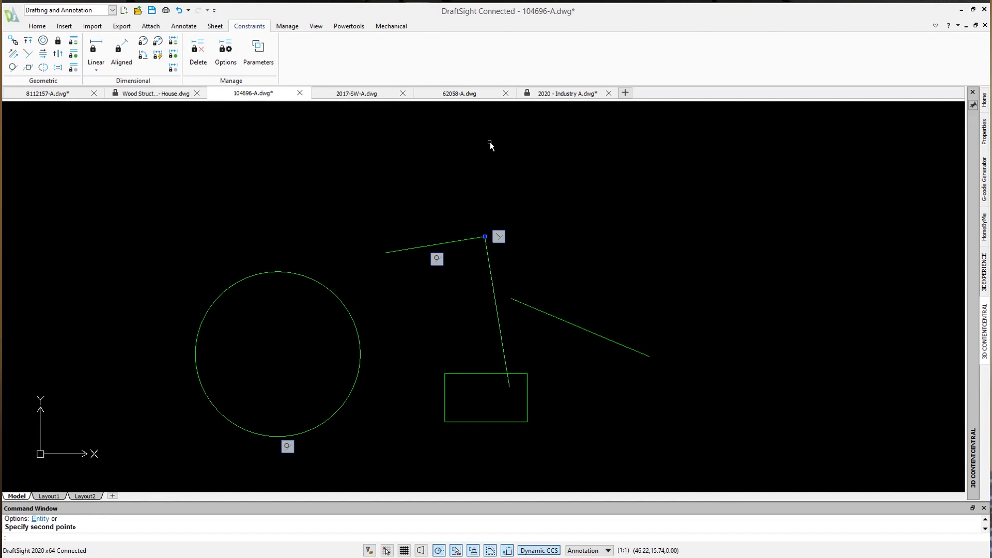
Stretch the top line's left end to the circle and make the right-hand line parallel to the diagonal.
left_click(396, 256)
left_click(386, 253)
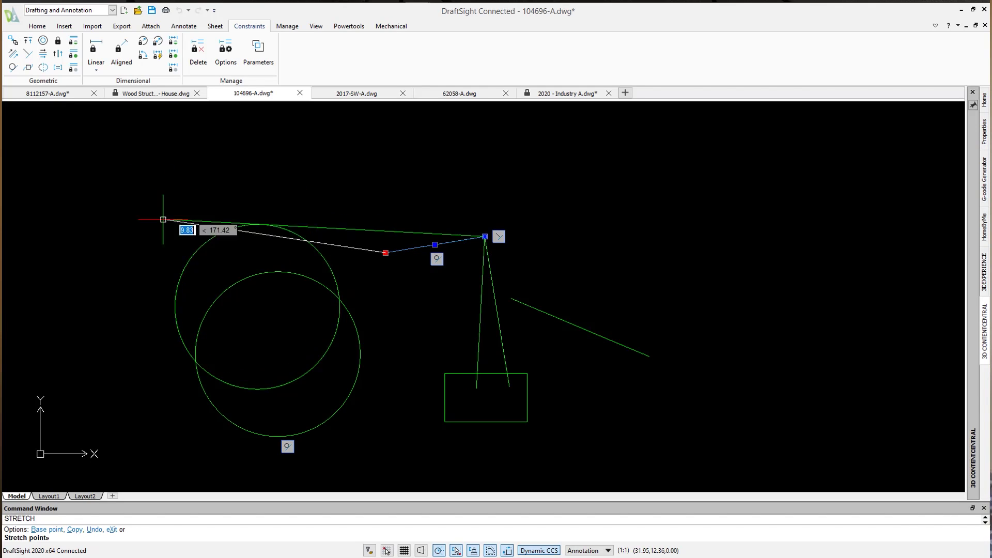
left_click(147, 147)
key("Escape")
key("Escape")
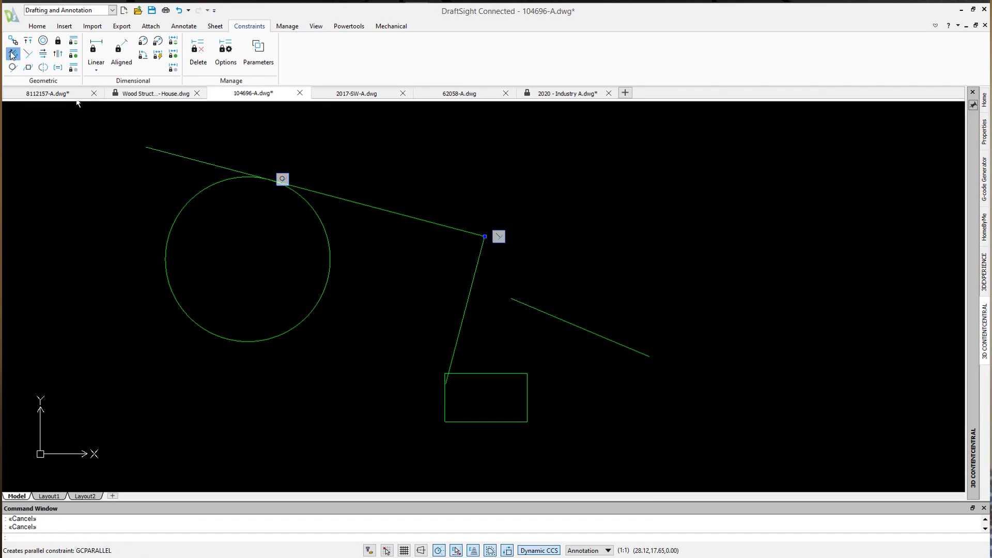
left_click(552, 316)
key("Escape")
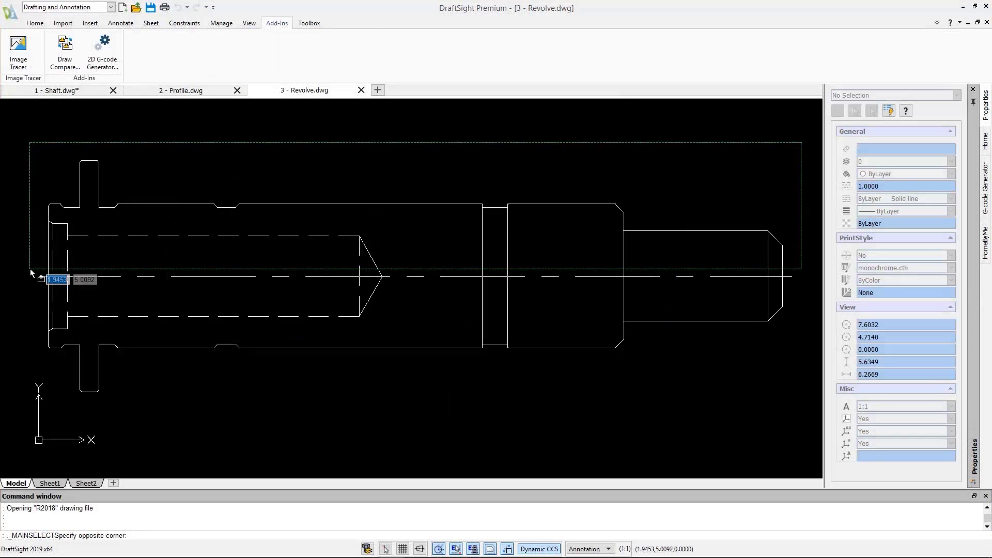
Delete the 68 profile lines in Revolve.dwg and orbit the revolved shaft in Profile.dwg.
left_click(30, 271)
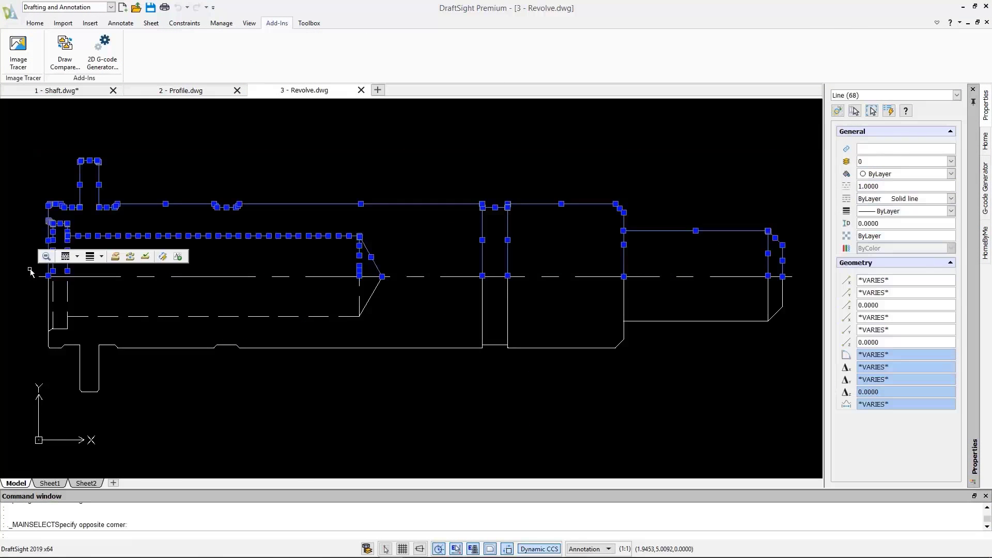
key("Delete")
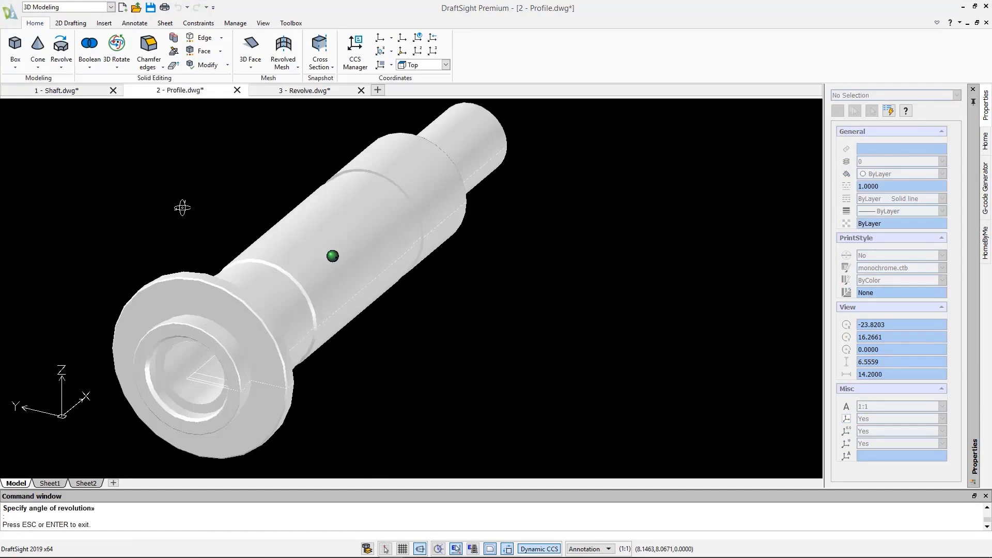
left_click_drag(181, 206, 199, 222)
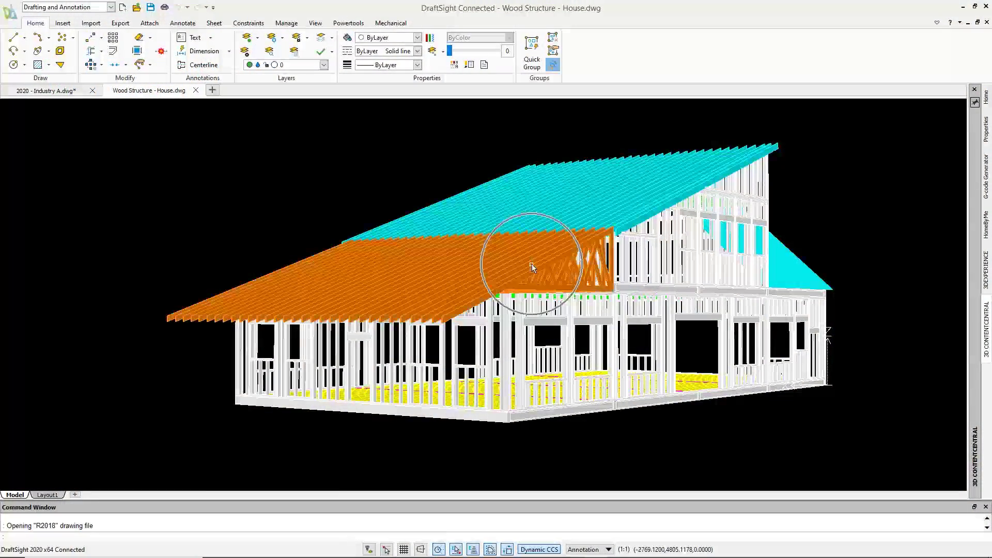
Pan, orbit and zoom into the house, then select the Floor 2 beam, wall studs and neighbouring beam.
middle_click_drag(532, 272, 449, 362)
middle_click_drag(549, 313, 648, 324, "shift")
scroll(385, 256, "up", 10)
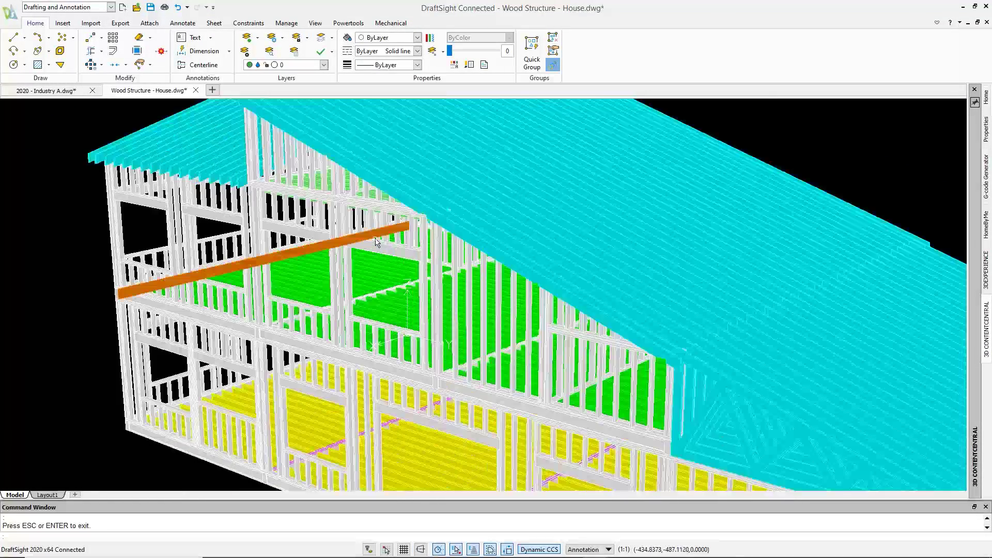
scroll(354, 271, "up", 3)
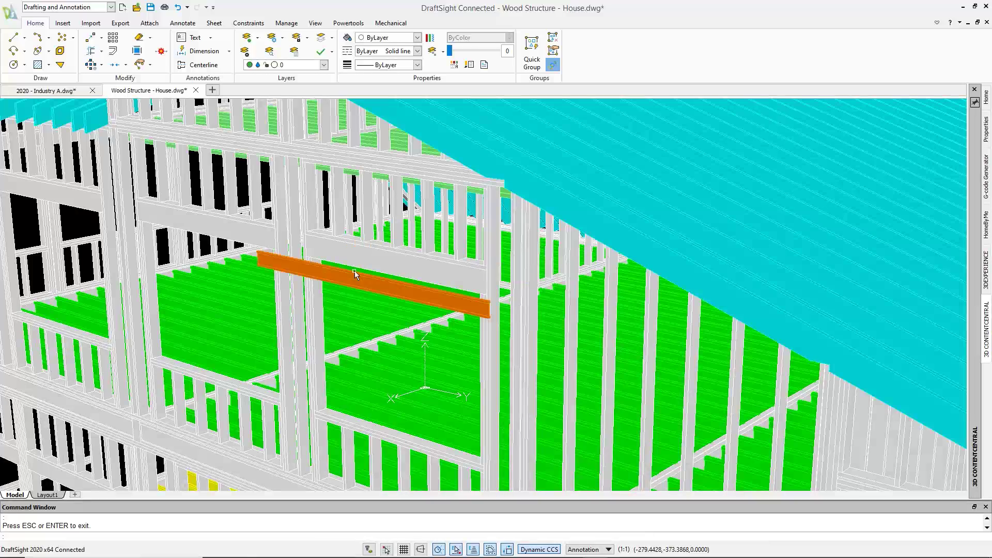
left_click(354, 271)
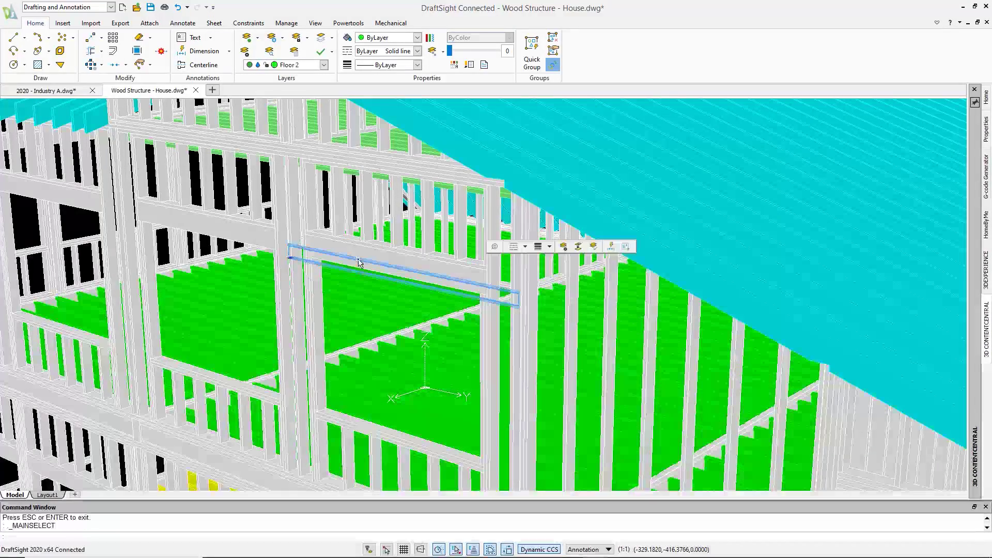
left_click(363, 252)
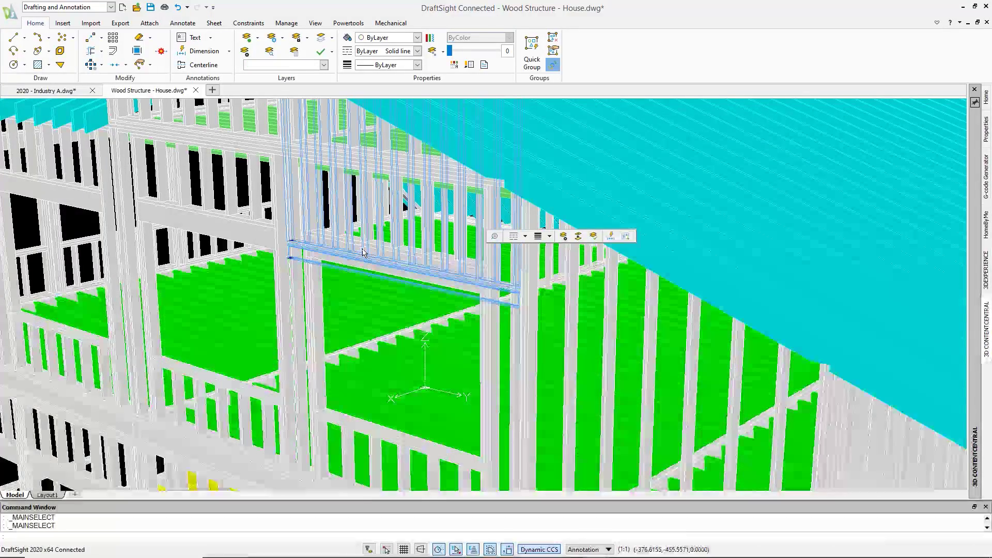
left_click(252, 228)
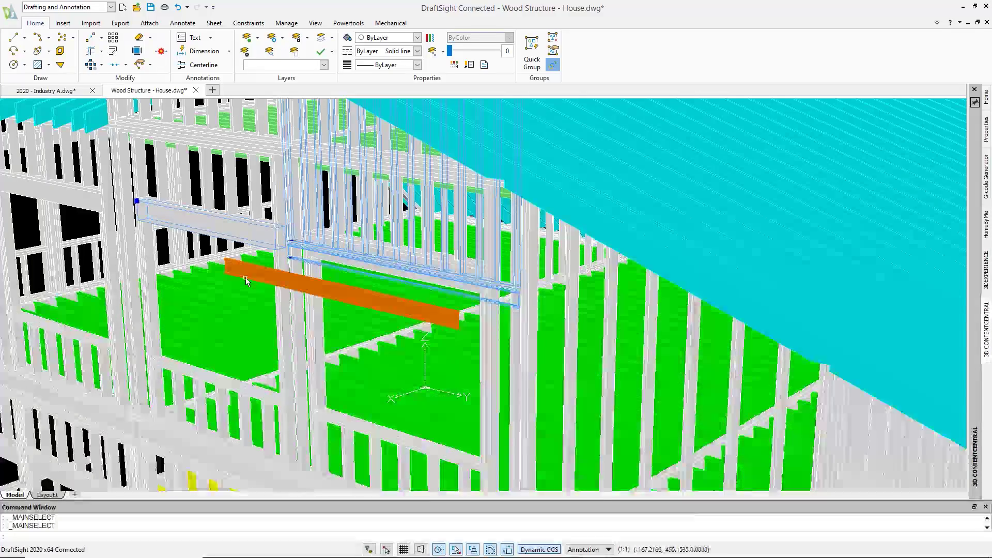
key("Escape")
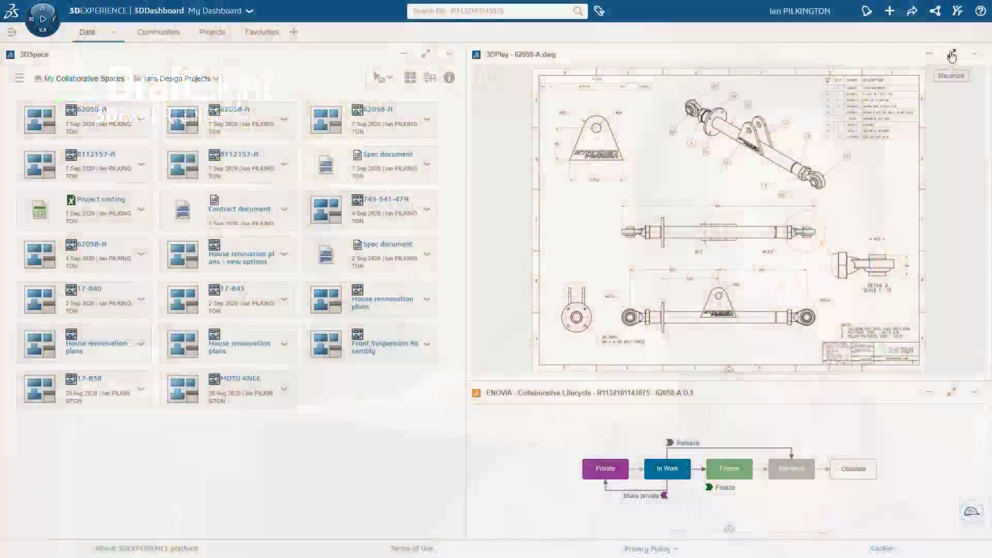
Maximize the 3DPlay drawing viewer and circle the gusset plate view in red.
left_click(952, 55)
mouse_move(499, 549)
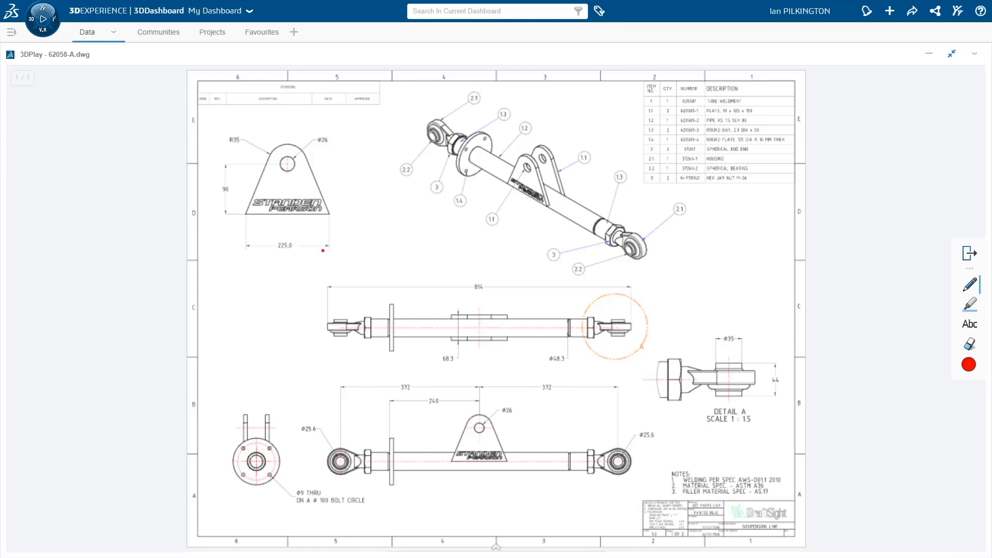
left_click_drag(341, 190, 341, 190)
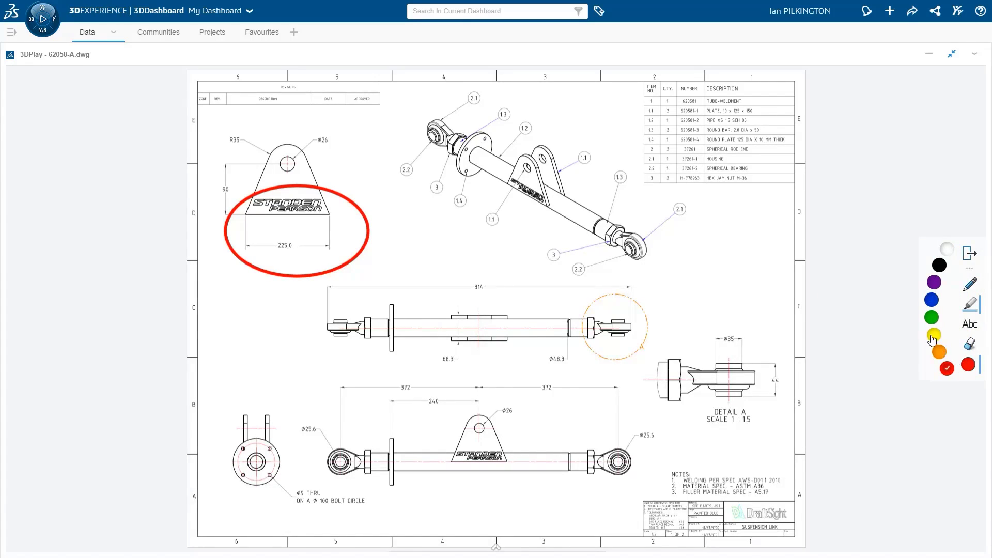
Highlight the 225.0 dimension in yellow, then go to the Design Collaboration community feed.
left_click(973, 335)
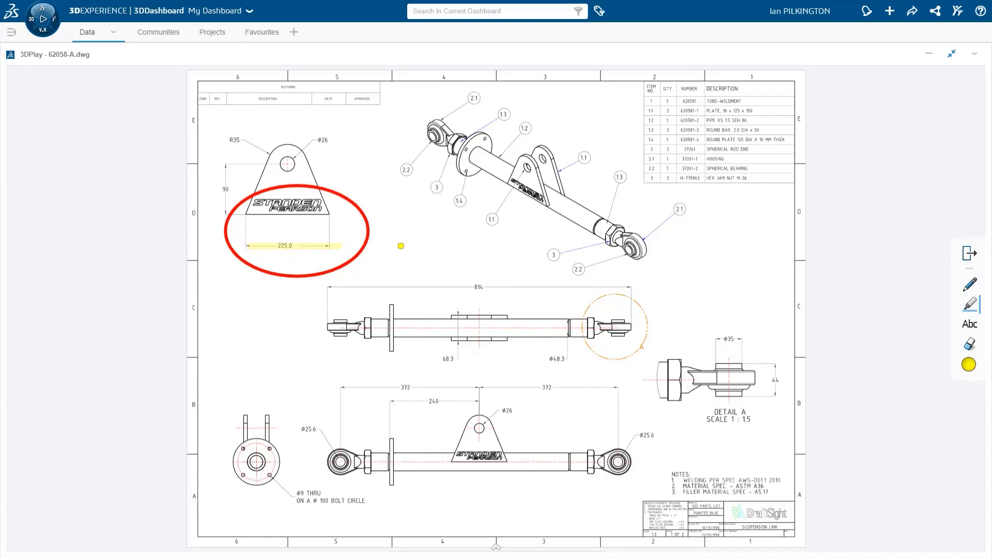
mouse_move(497, 553)
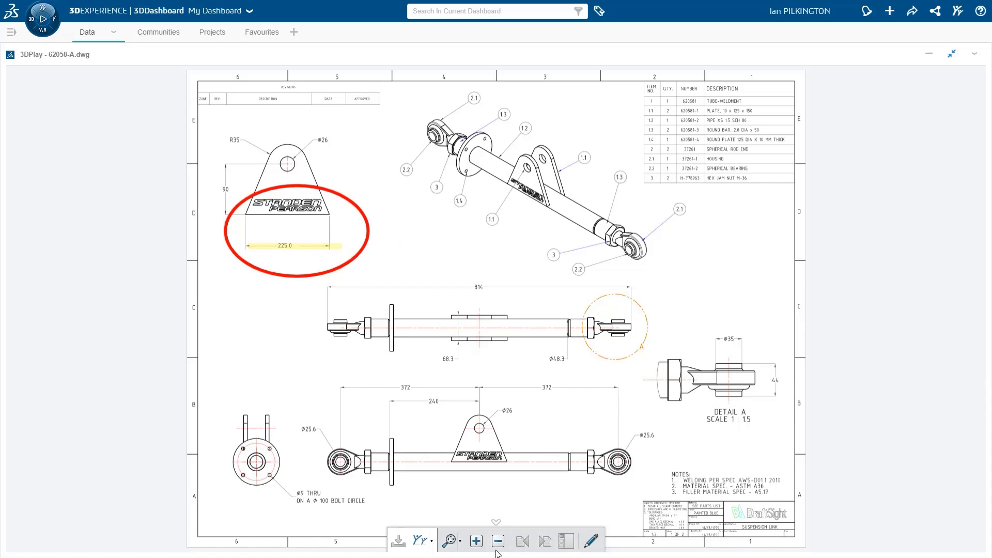
left_click(427, 539)
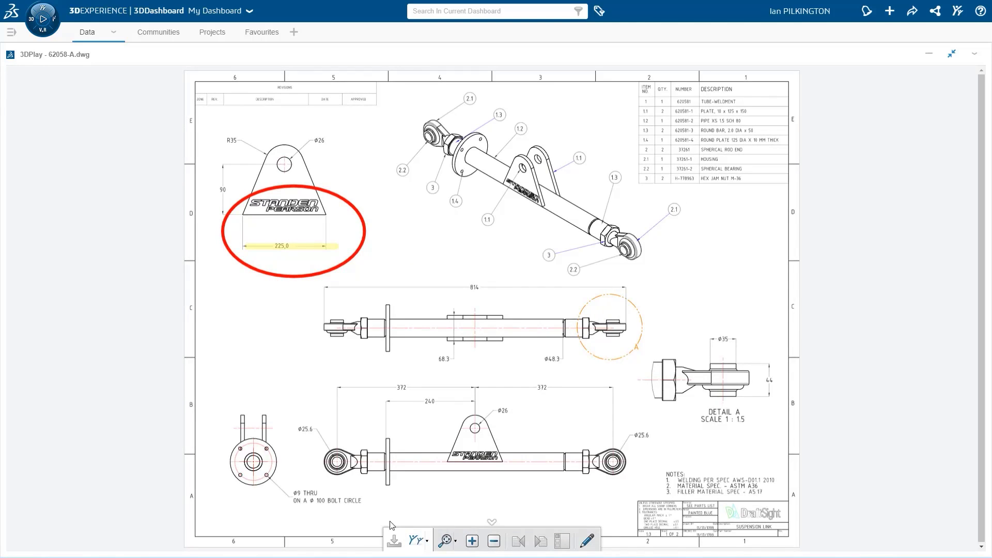
left_click(158, 32)
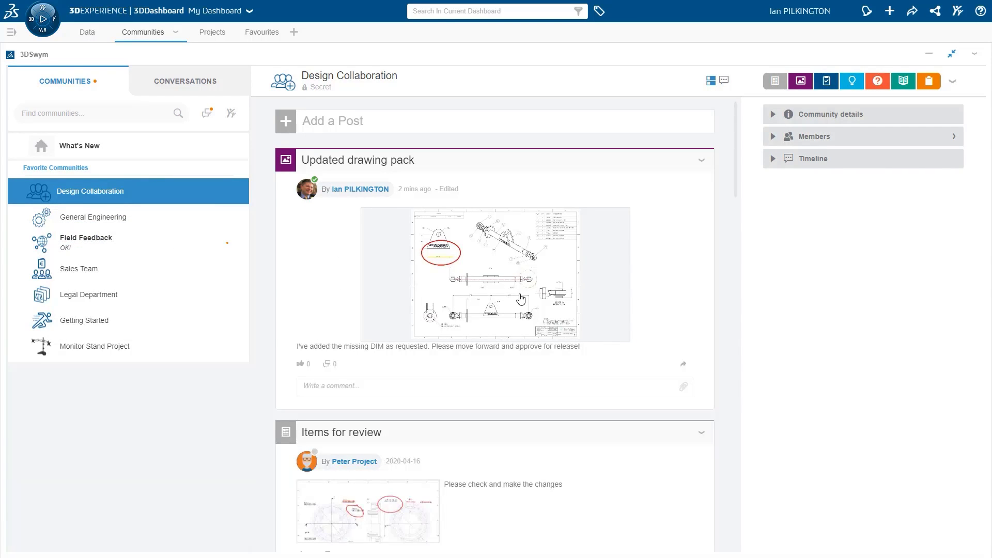
Preview the Updated drawing pack image, close it, and expand the community's Members panel.
left_click(520, 300)
left_click(976, 81)
left_click(772, 136)
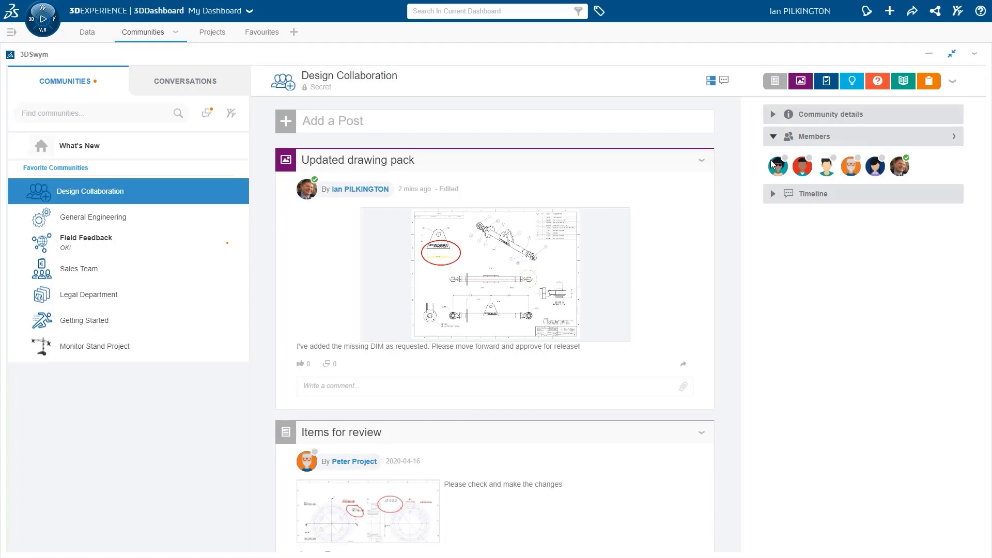